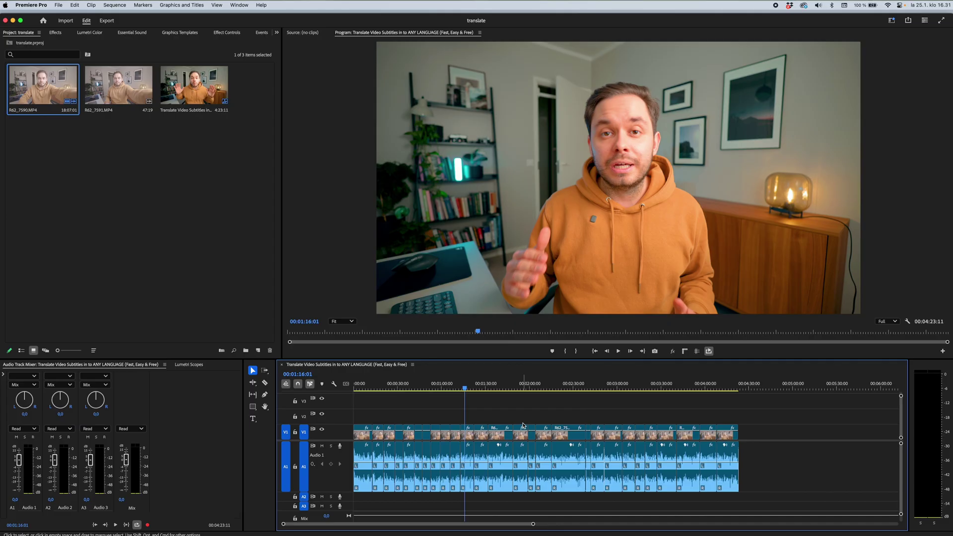
Step: Transcribe the sequence audio into English captions on a new Subtitle track from the Text panel
click(238, 5)
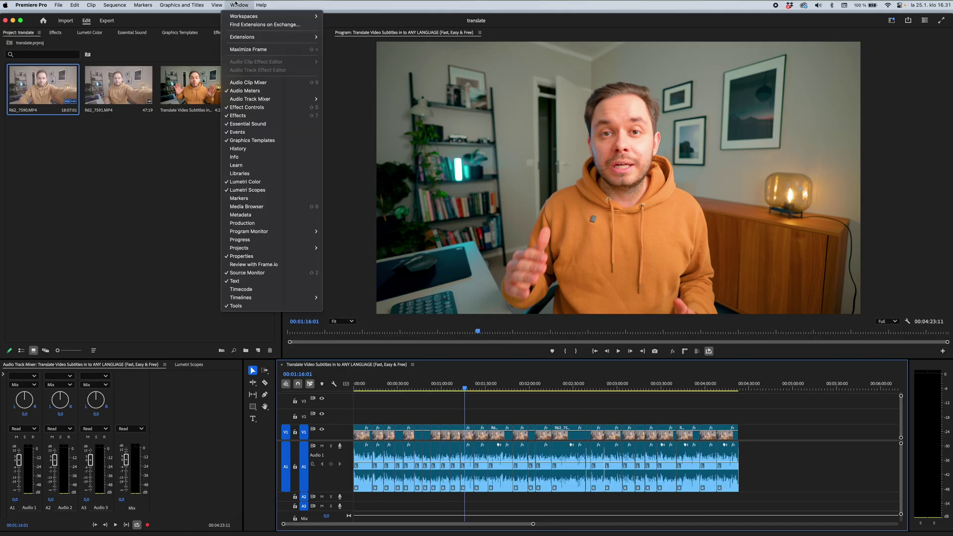
click(261, 282)
click(438, 277)
click(400, 305)
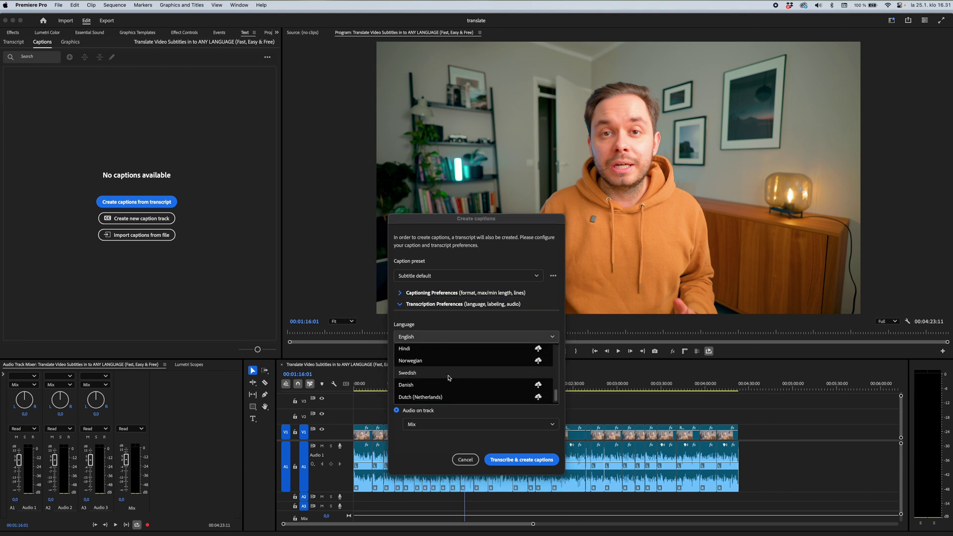
click(534, 460)
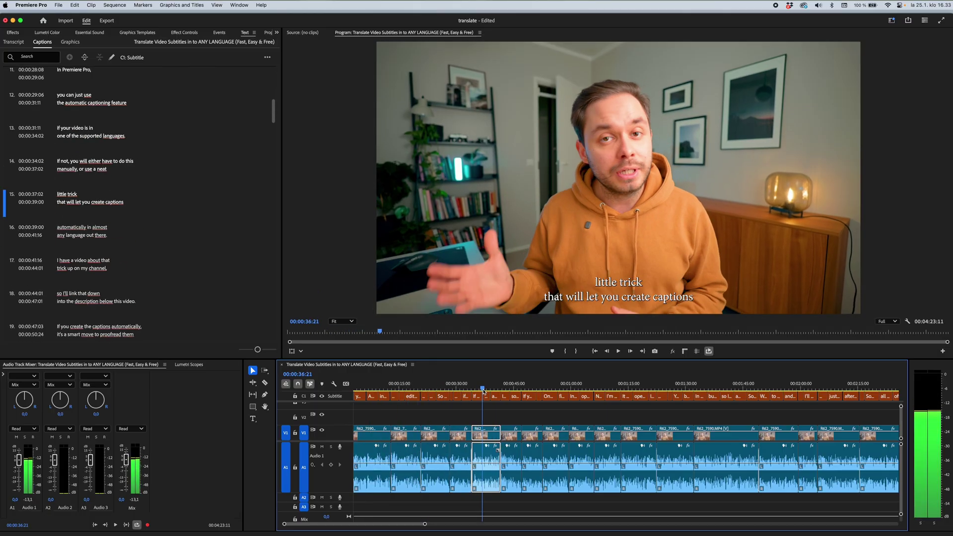
Step: Scrub the timeline to review the English captions, then export them as an SRT file
drag(480, 385, 720, 395)
key(v)
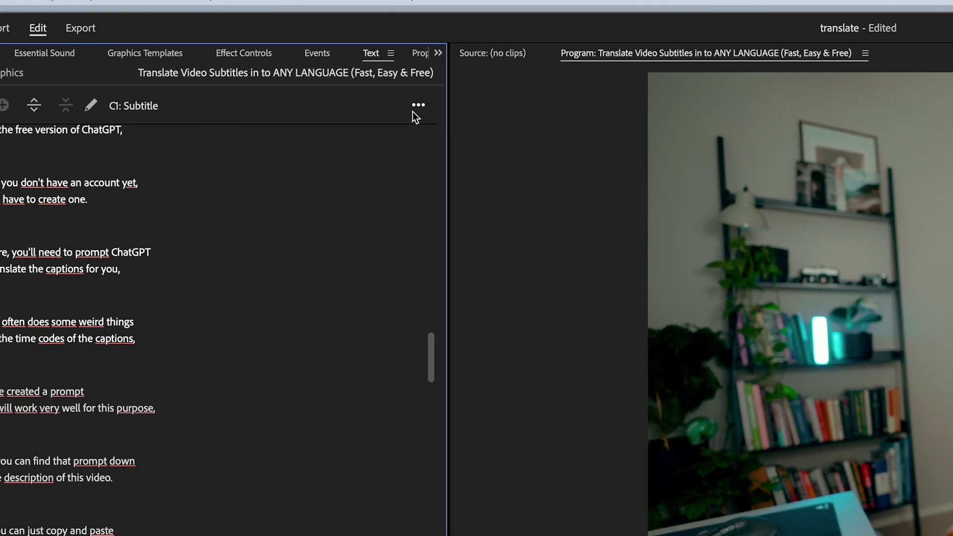
click(267, 57)
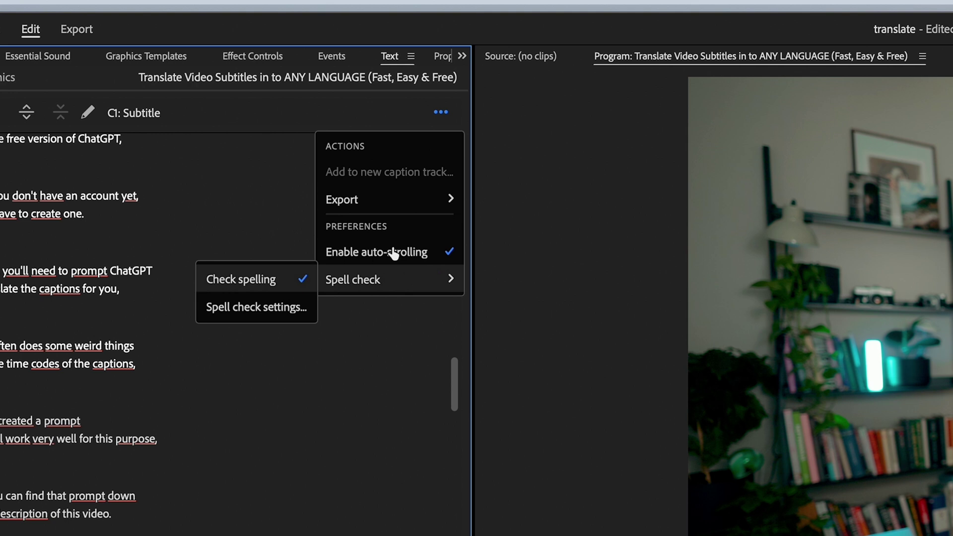
mouse_move(401, 209)
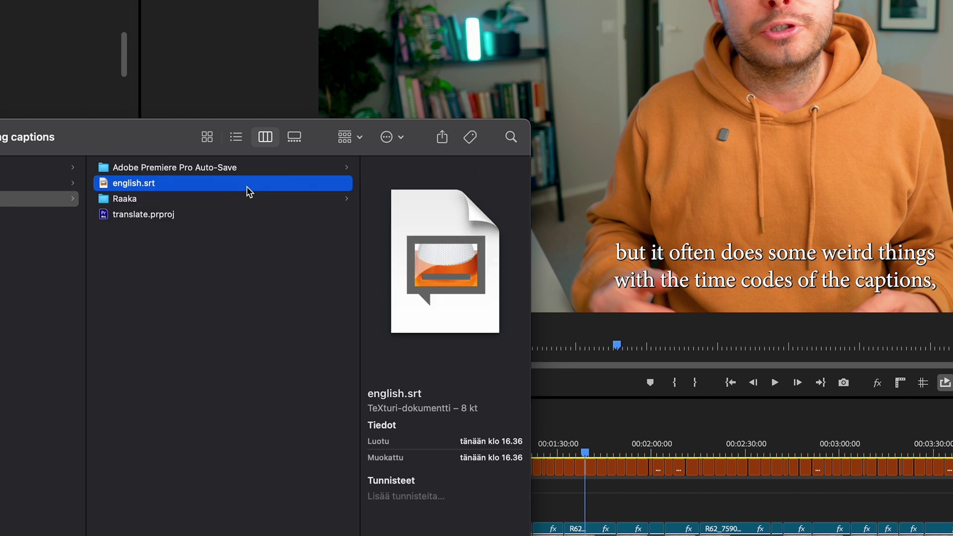
Step: Open english.srt from Finder with TextEdit
right_click(229, 186)
mouse_move(268, 210)
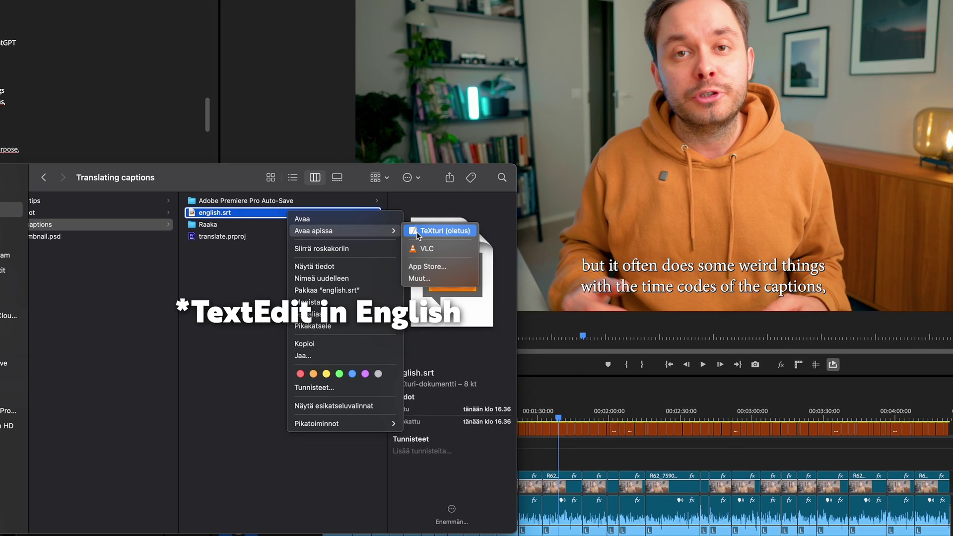
click(394, 211)
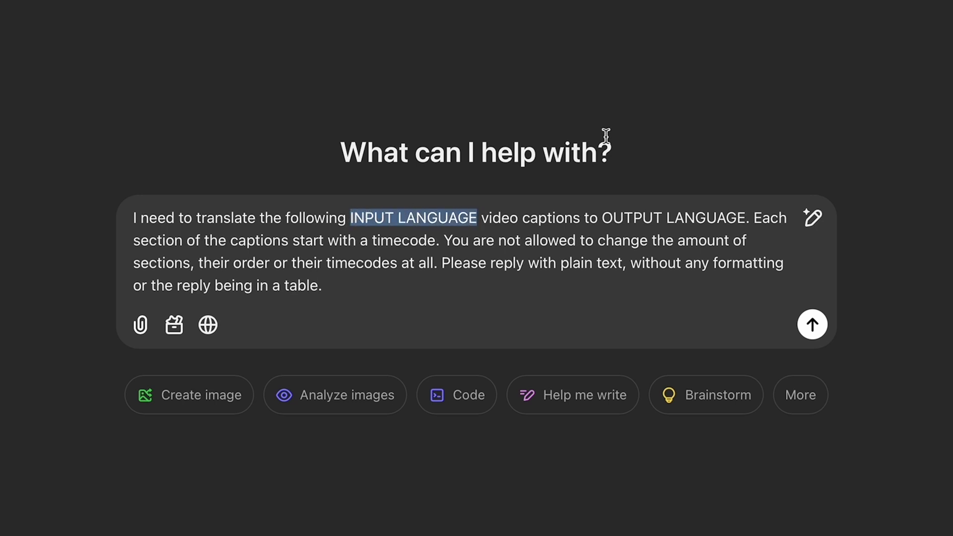
Step: Replace INPUT LANGUAGE with English in the ChatGPT prompt and select all the english.srt captions
text(English)
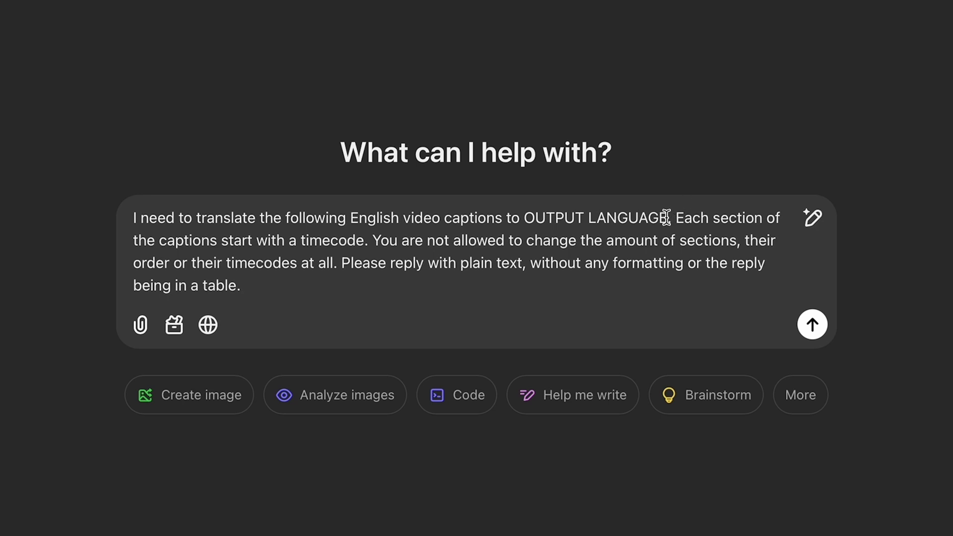
text(S)
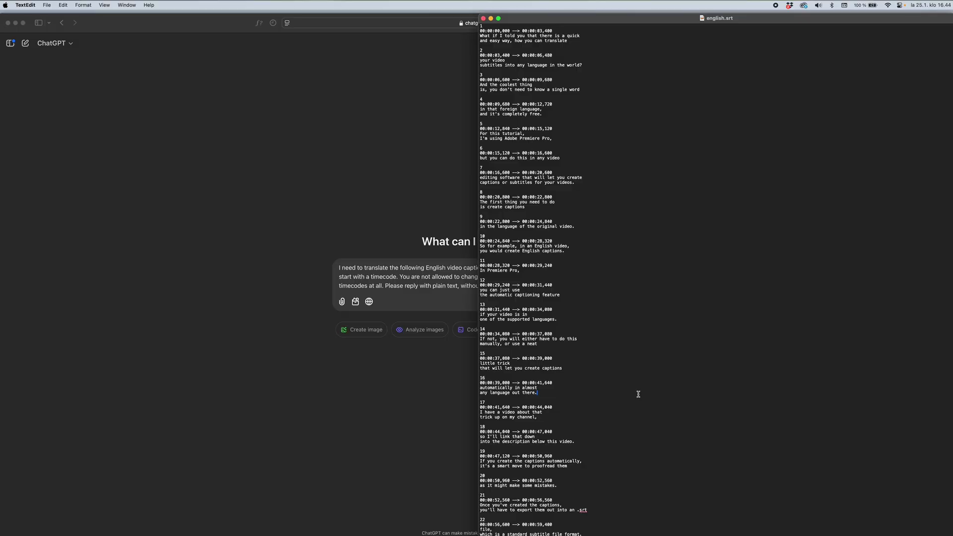
key(super+a)
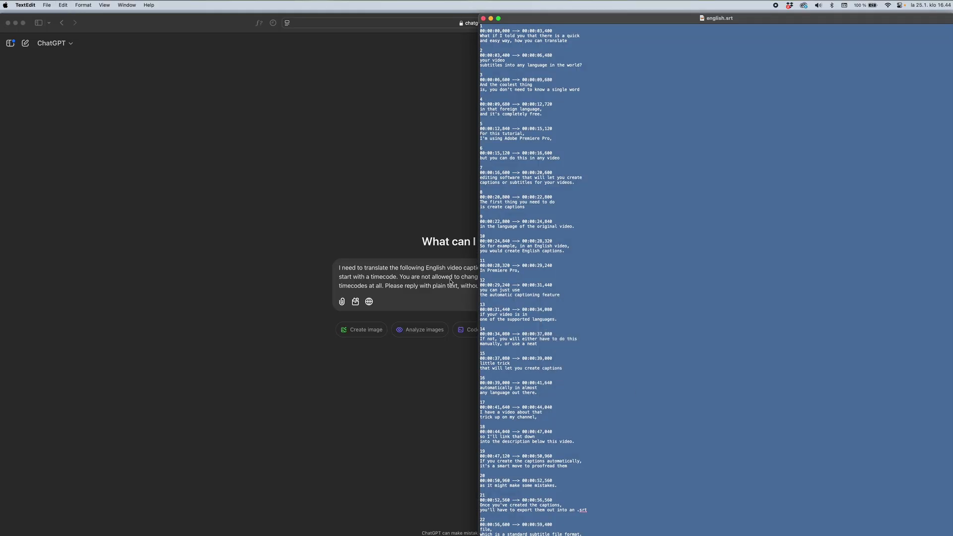
Step: Paste the copied english.srt captions on a new line under the prompt and send it to ChatGPT
key(super+Tab)
key(shift+Return)
key(super+v)
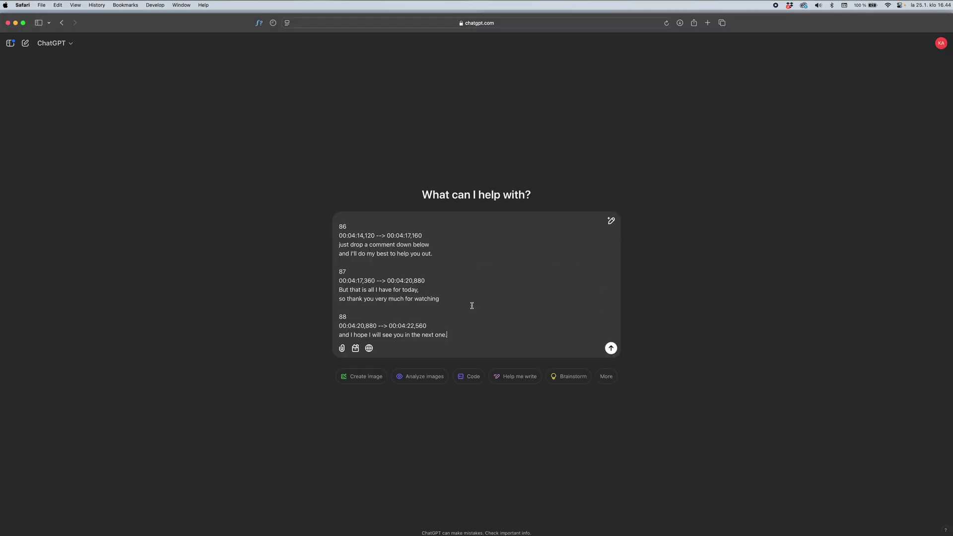
click(611, 349)
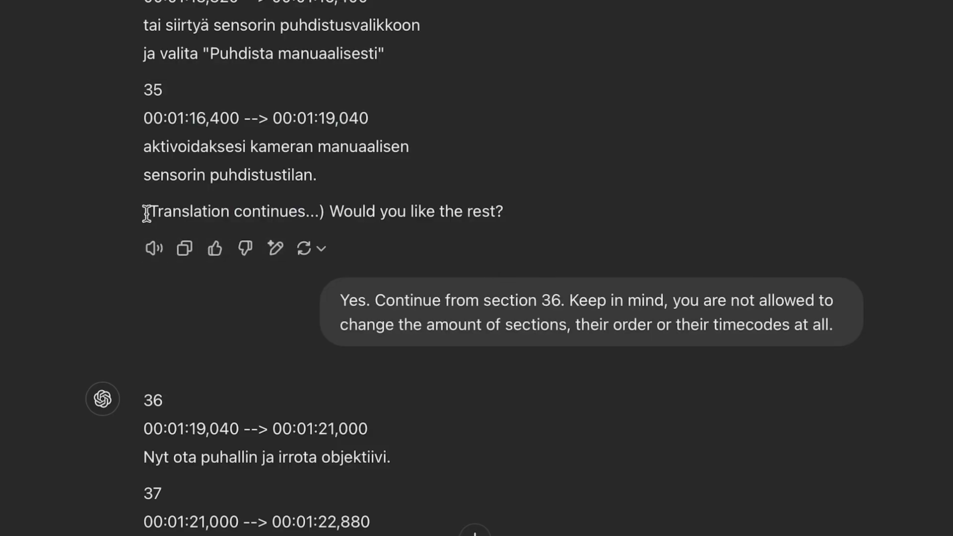
click(523, 216)
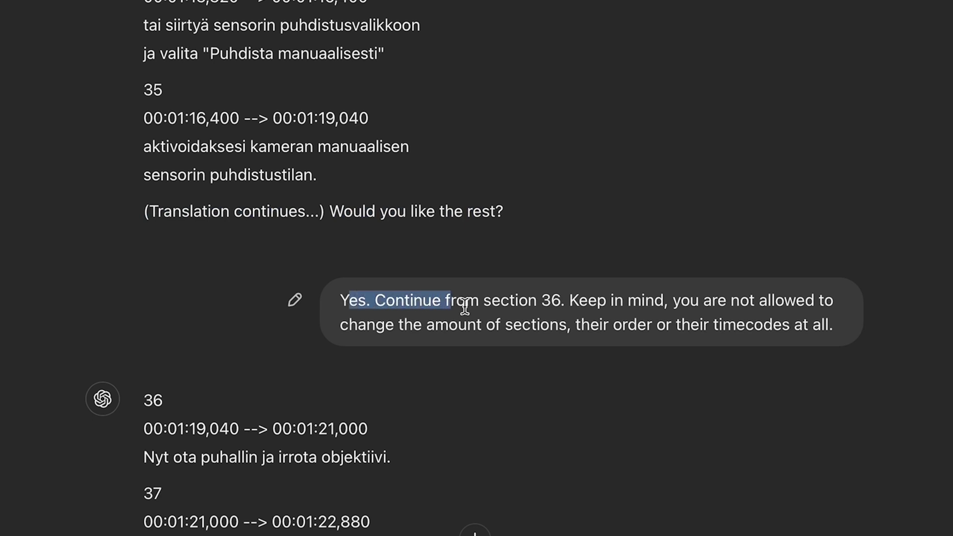
drag(465, 306, 595, 312)
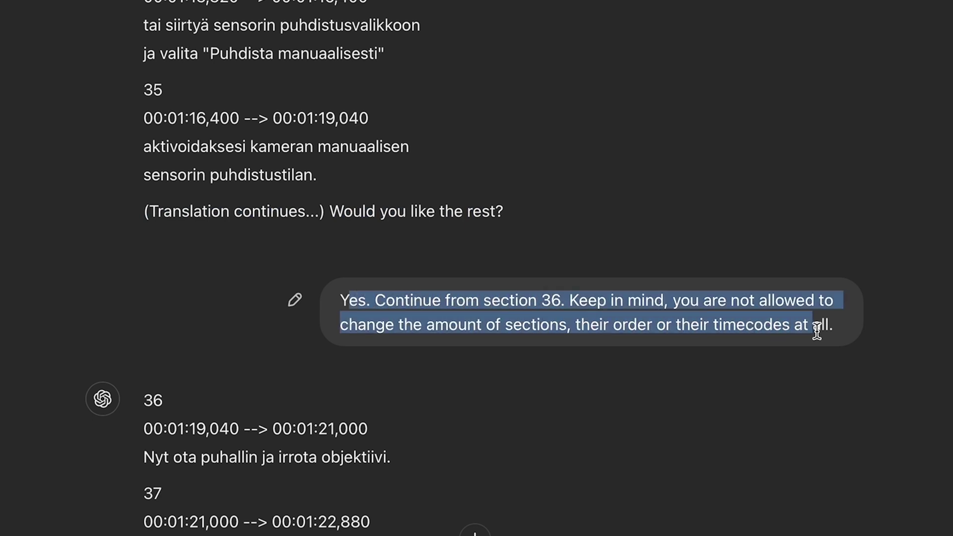
click(942, 358)
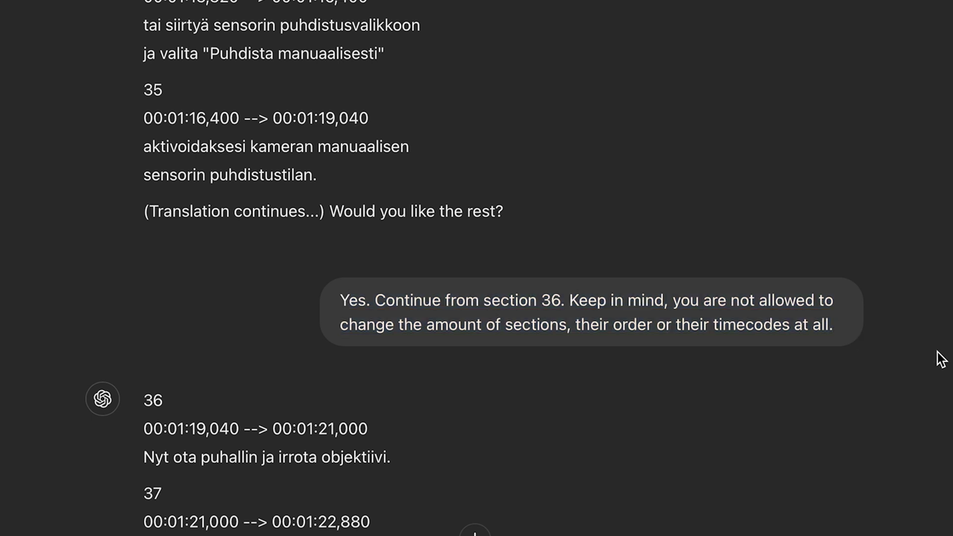
scroll(580, 440, down, 10)
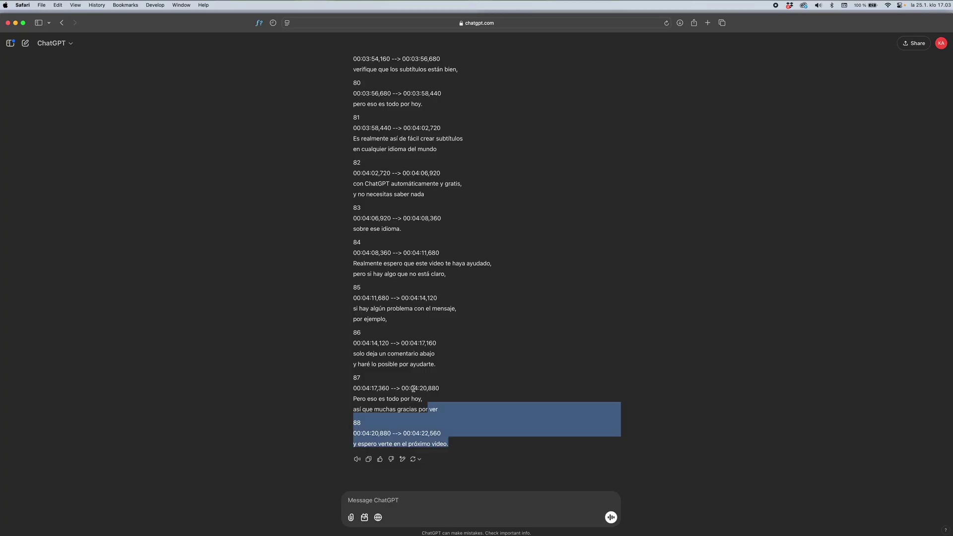
Step: Copy ChatGPT's Spanish subtitle reply and paste it over the English captions in english.srt
drag(413, 389, 350, 279)
click(384, 325)
click(696, 391)
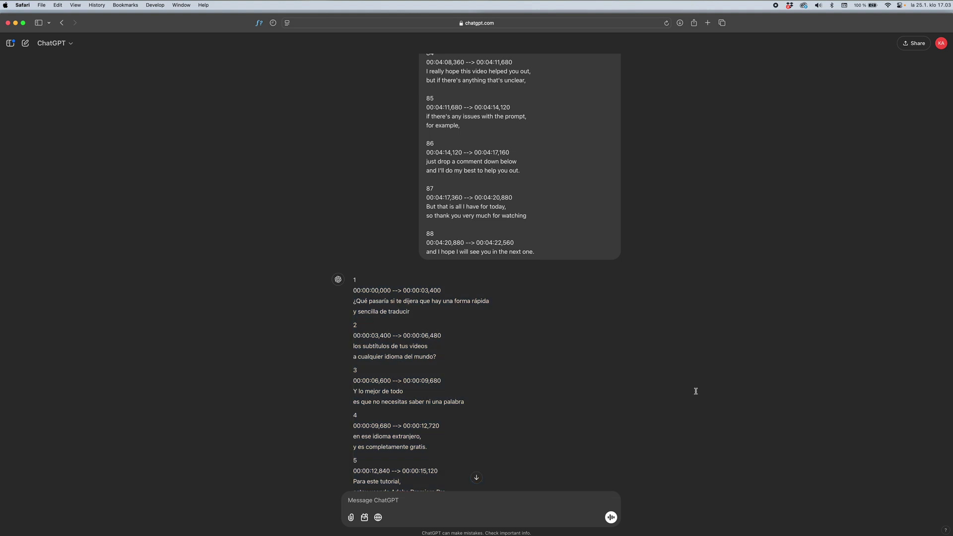
click(579, 527)
click(583, 319)
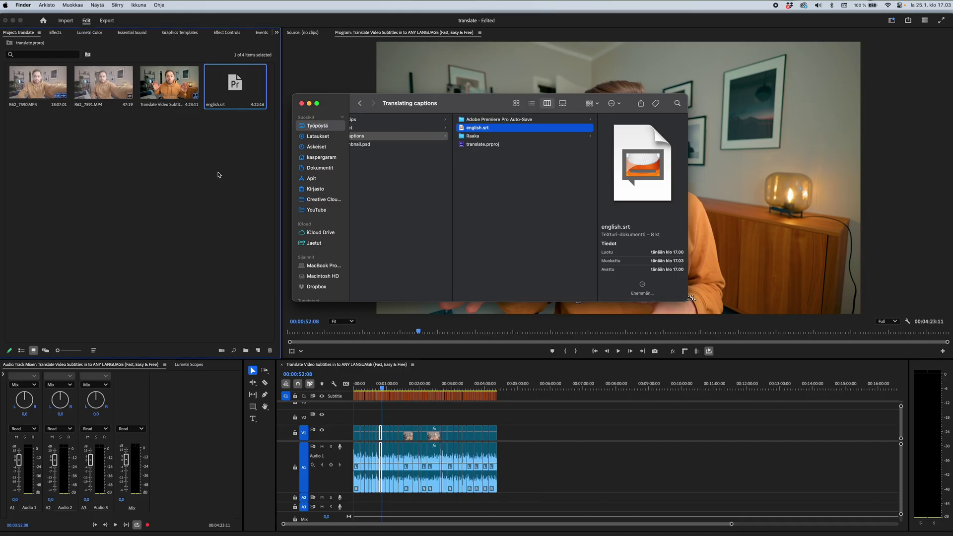
Step: Play the Premiere Pro sequence from the start to check the new Spanish caption track
click(219, 175)
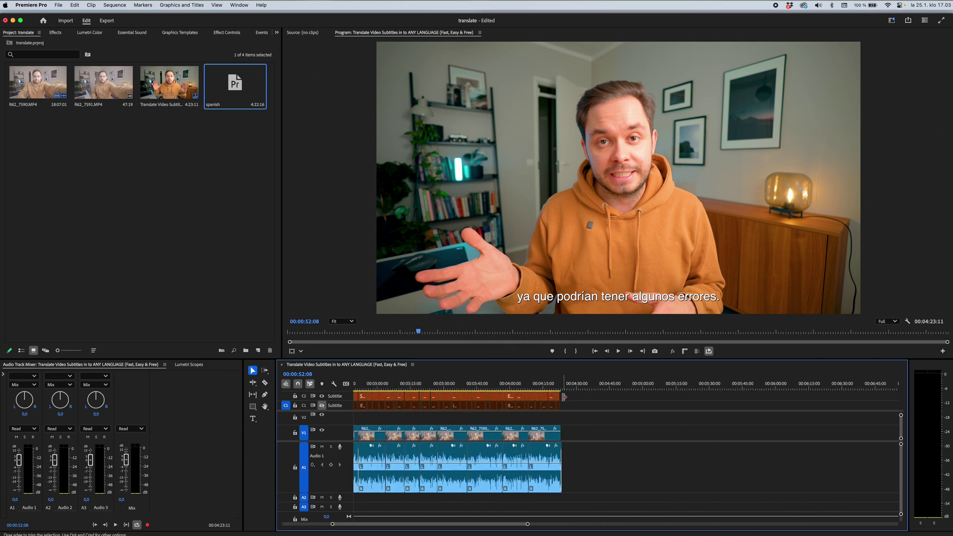
scroll(529, 403, left, 15)
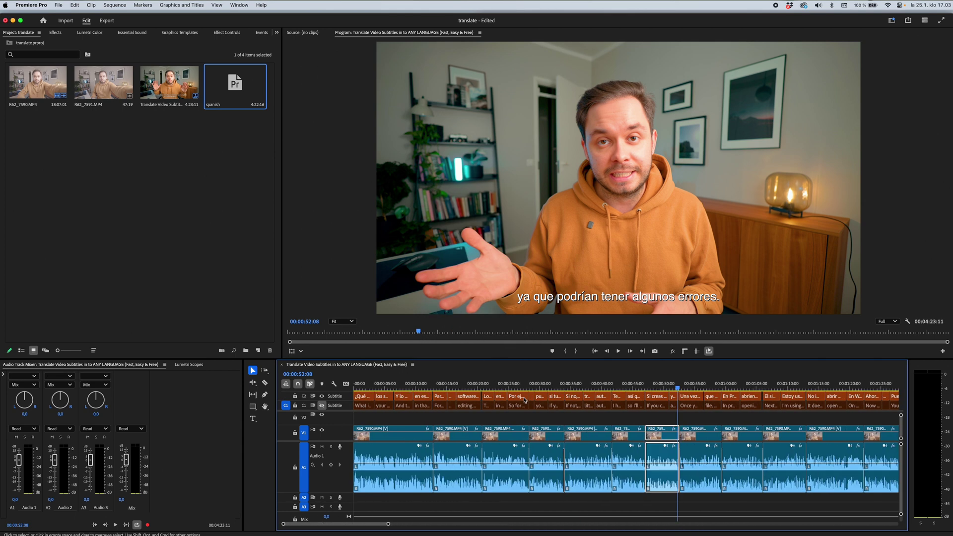
click(370, 385)
key(space)
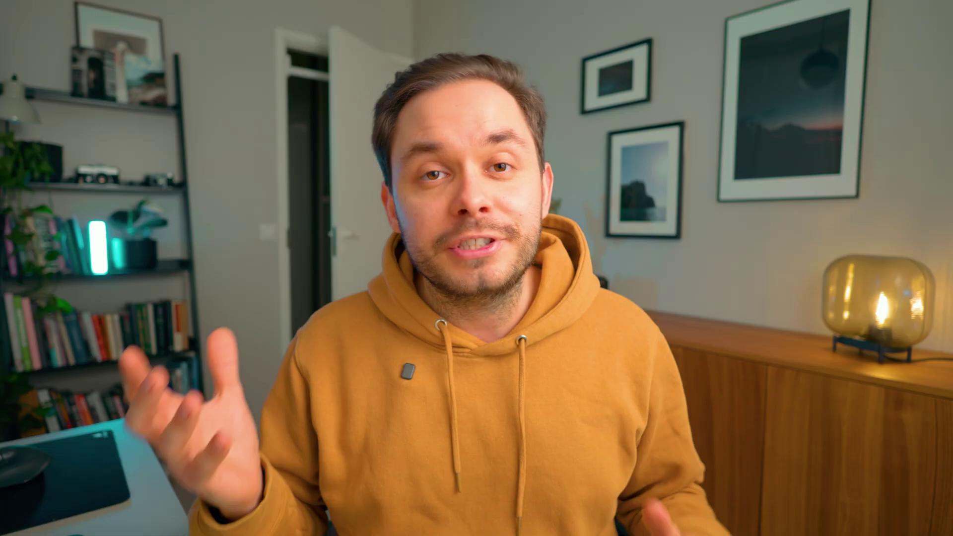